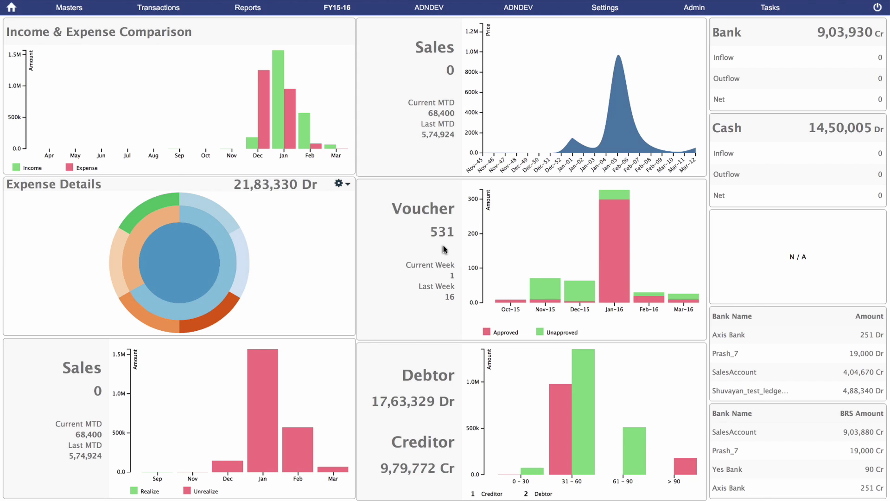
Step: Open the Ledger Master Create form from Masters > Accounts > Ledger > Create
left_click(65, 10)
left_click(61, 25)
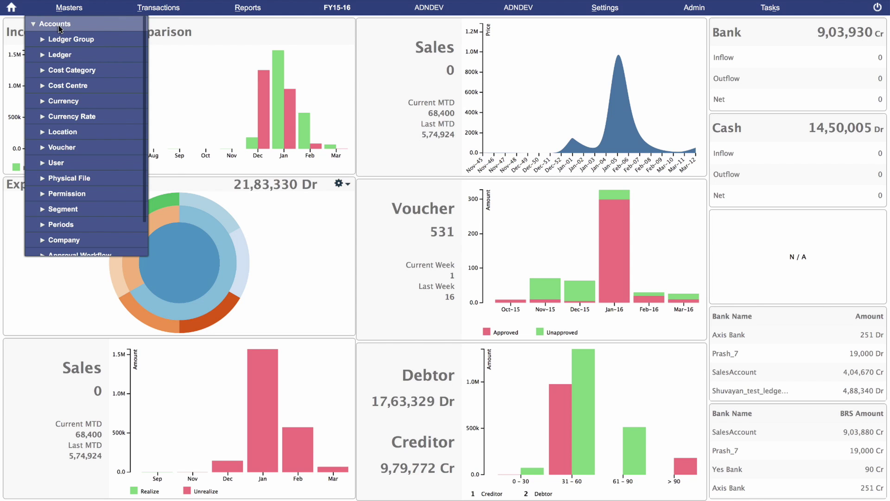
left_click(59, 56)
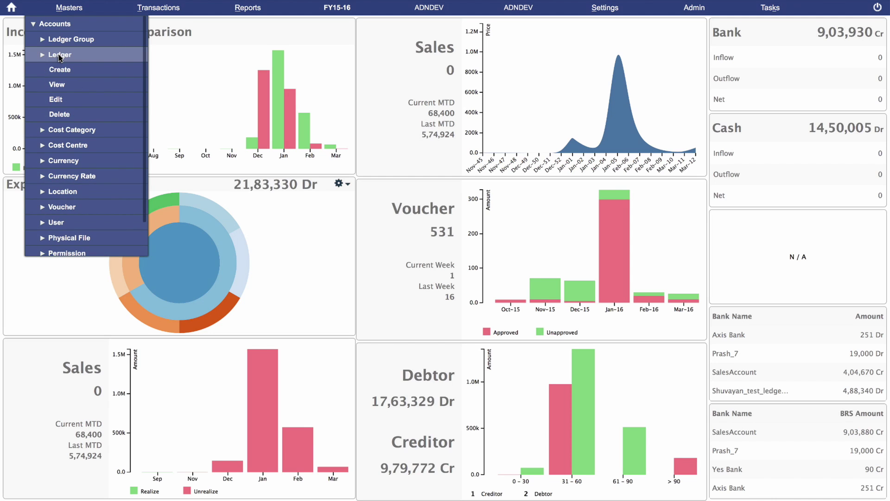
left_click(59, 69)
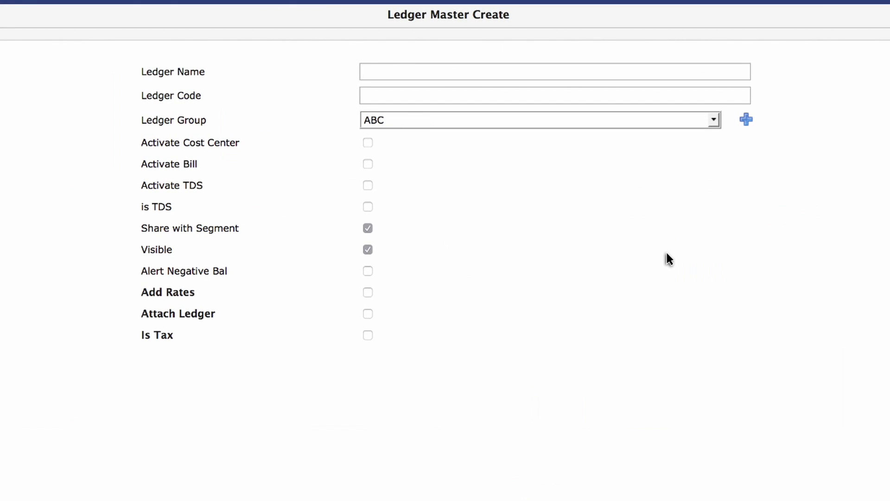
Step: Save a 'Travel Agent' ledger in group Creditors For Capital Goods with cost centre and bill tracking on
type("Travel Agent")
left_click(713, 121)
left_click_drag(714, 152, 714, 191)
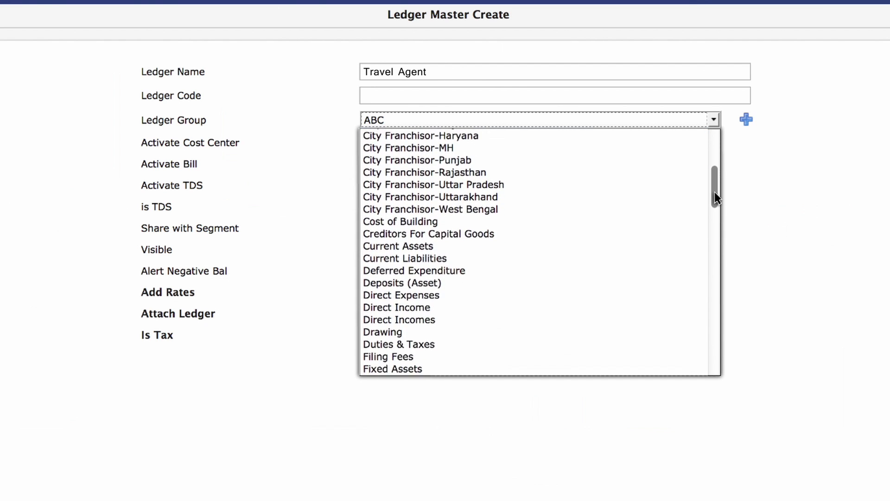
left_click(444, 232)
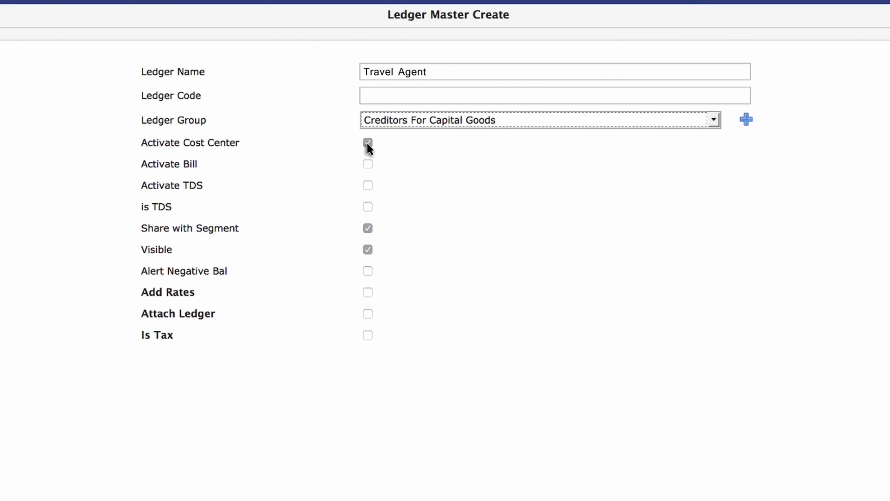
left_click(367, 164)
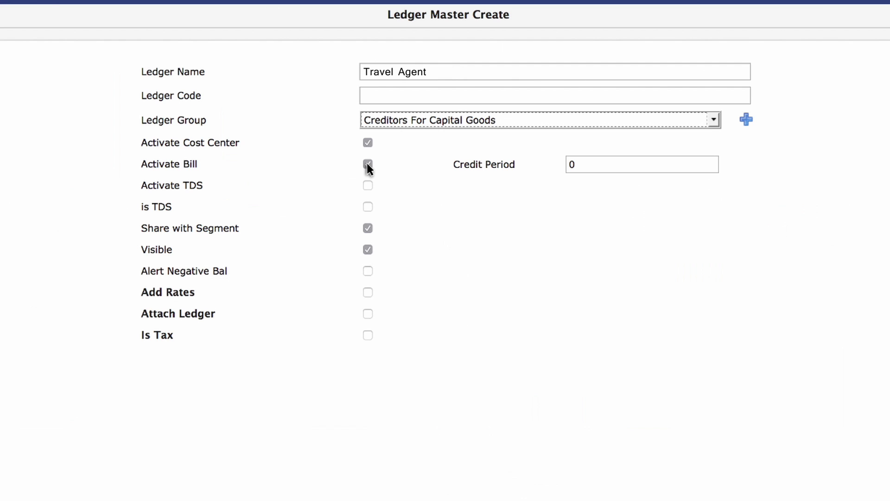
key("ctrl+s")
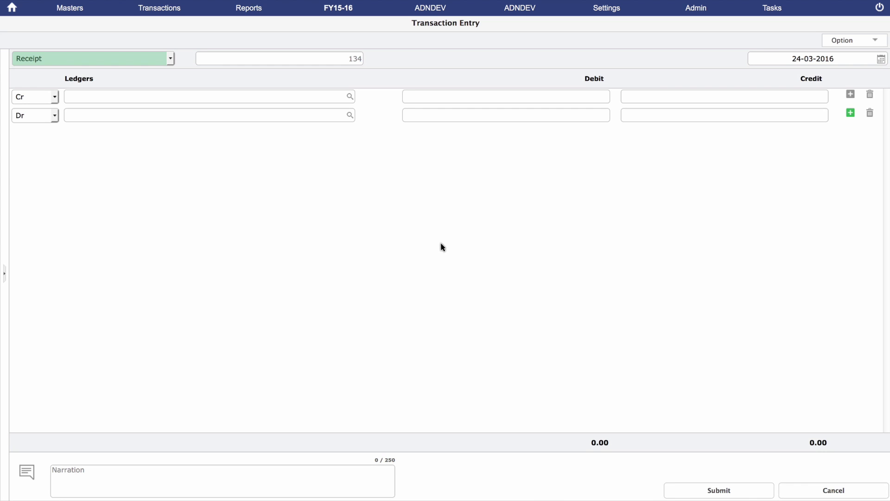
Step: From the Receipt's credit ledger field, quick-create Travel Agent under Creditors For Capital Goods, Cost Center and Bill Yes
left_click(273, 96)
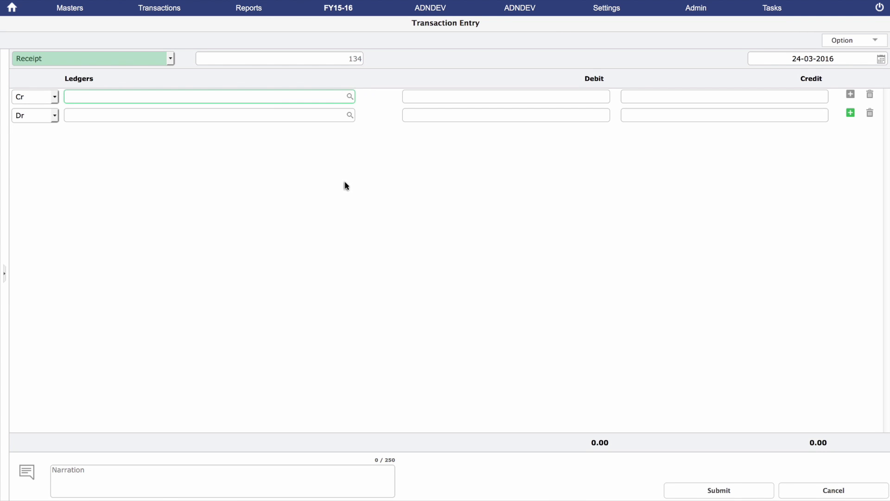
key("alt+c")
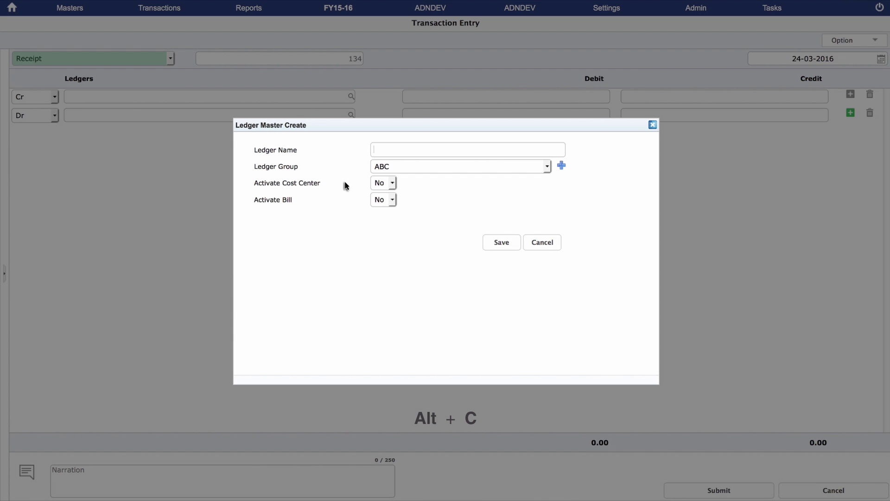
type("Travel Agent")
key("Tab")
key("Down")
key("Tab")
key("Down")
key("Tab")
key("Down")
key("ctrl+s")
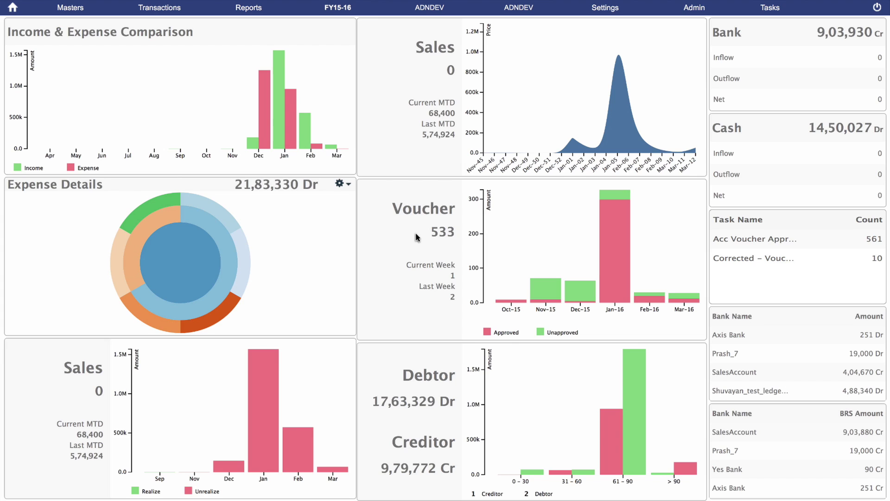
Step: Open voucher entry from Transactions > Accounts > Vouchers with Receipt as the voucher type
left_click(159, 11)
left_click(150, 25)
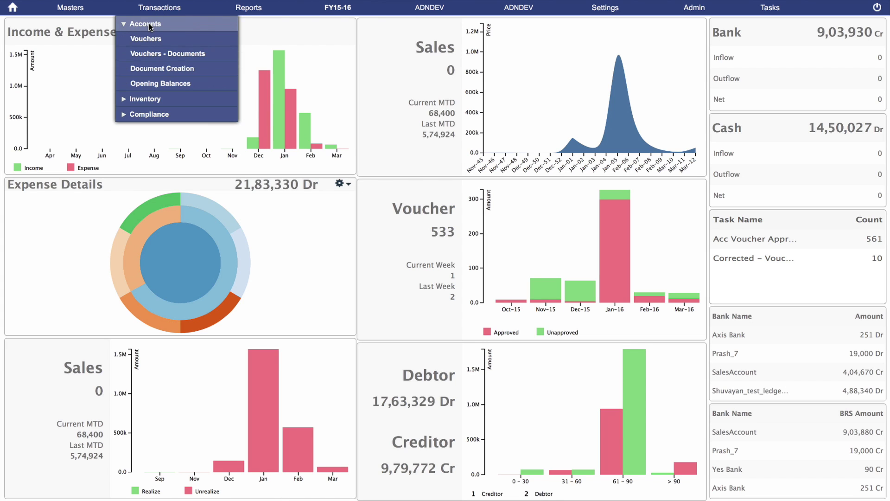
left_click(149, 40)
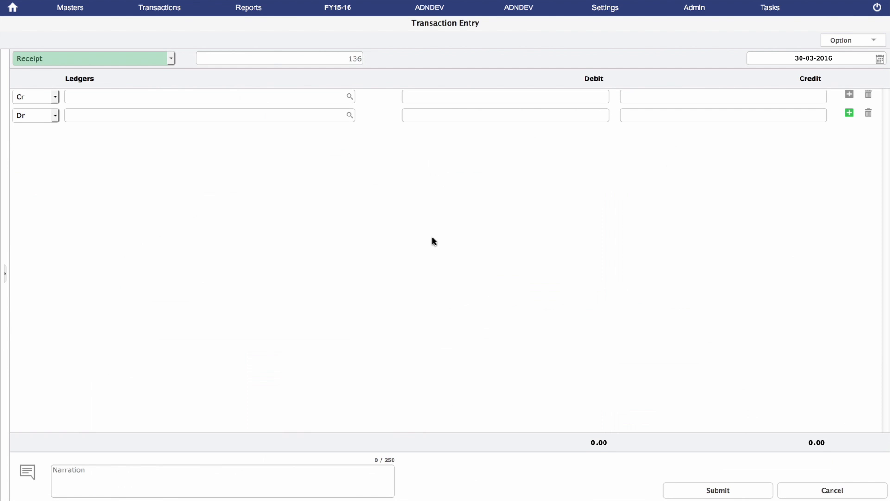
left_click(171, 59)
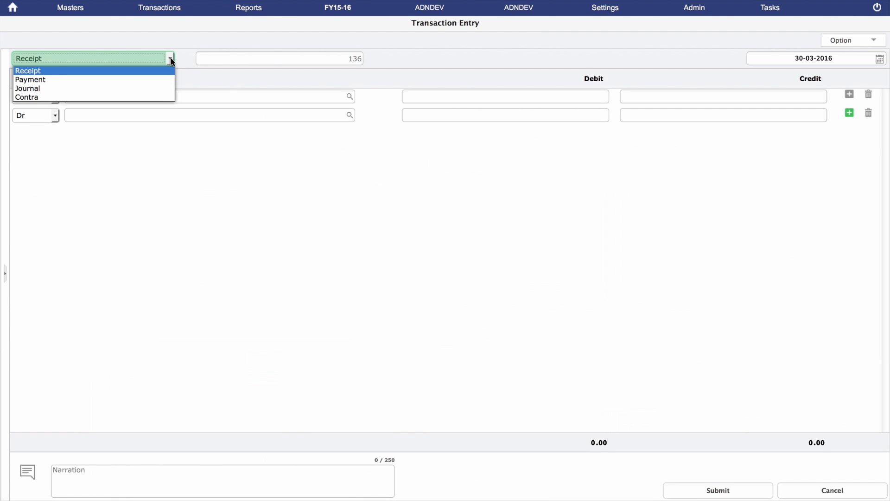
left_click(53, 71)
Step: Set the voucher date to 30-03-2016, correcting the mistyped 30-30-2016
left_click_drag(796, 60, 833, 61)
key("BackSpace")
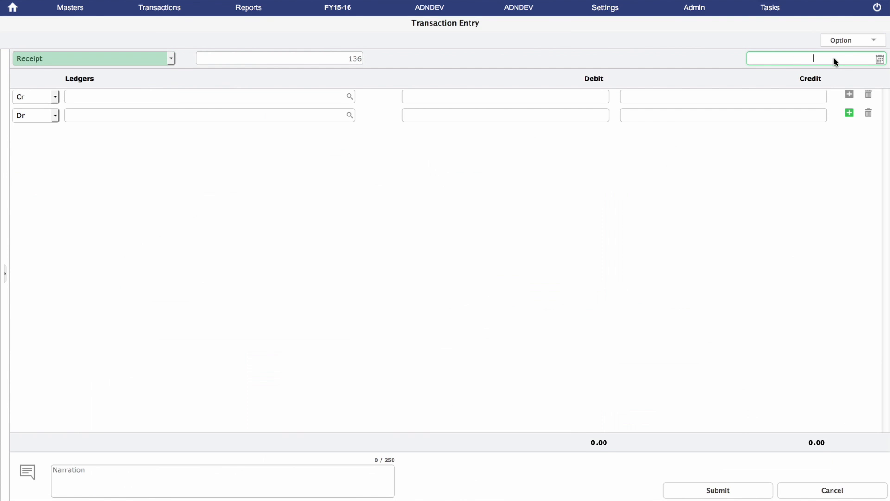
type("30-030-2016")
left_click_drag(834, 62, 797, 60)
key("BackSpace")
type("30-03-2016")
Step: Credit the Donation ledger with 10000 on receipt voucher 136
left_click(91, 98)
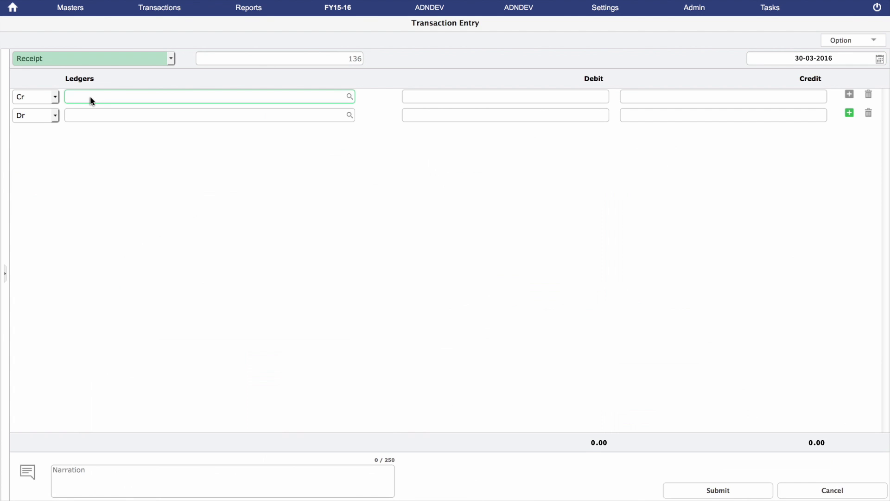
type("Dona")
left_click(88, 128)
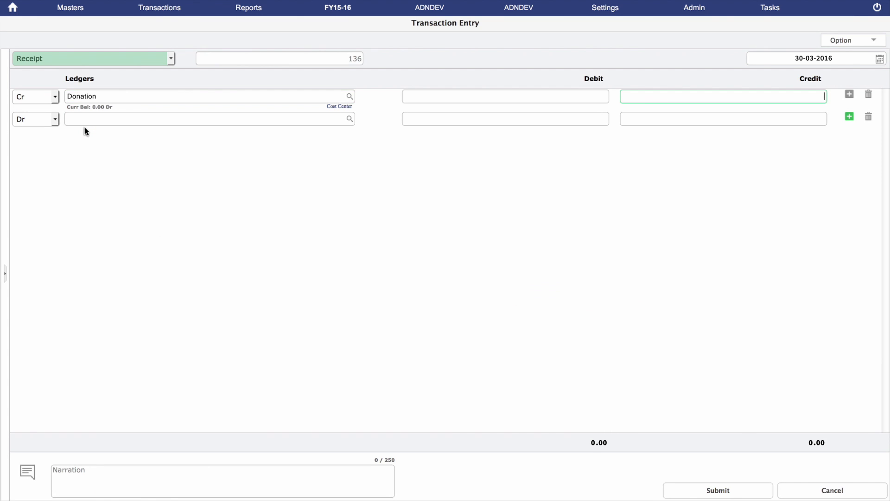
left_click(741, 96)
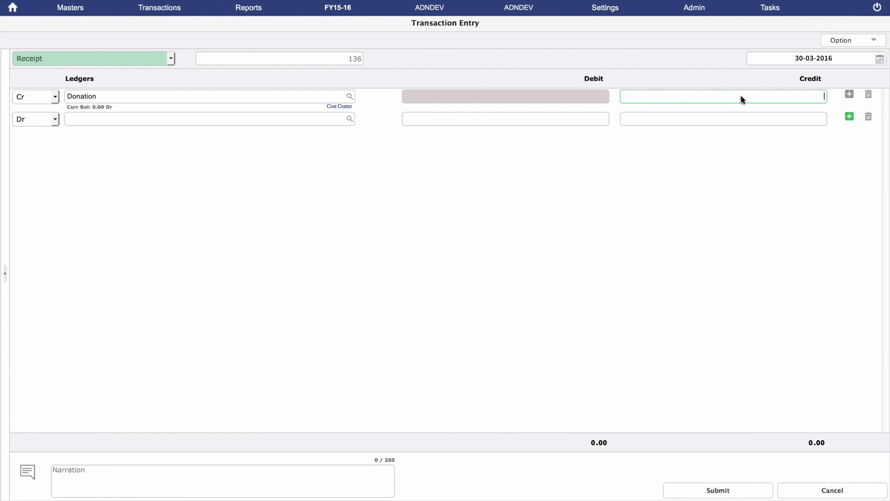
type("10000")
left_click(741, 96)
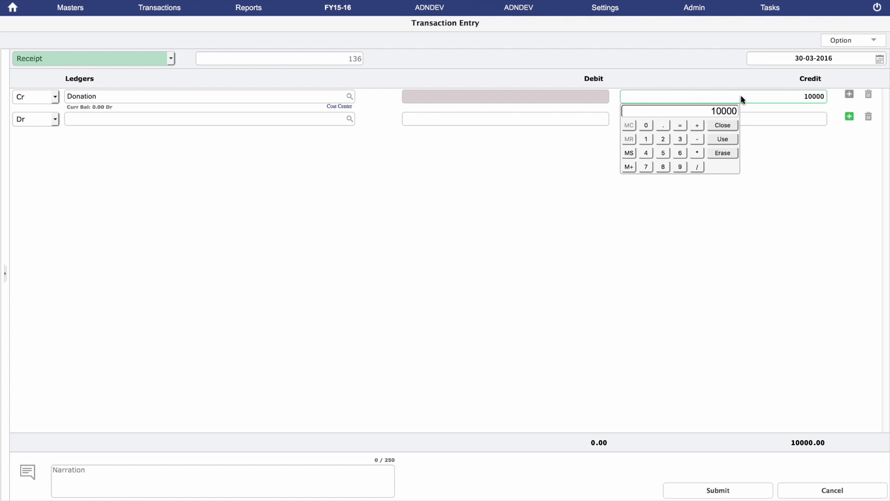
left_click(125, 122)
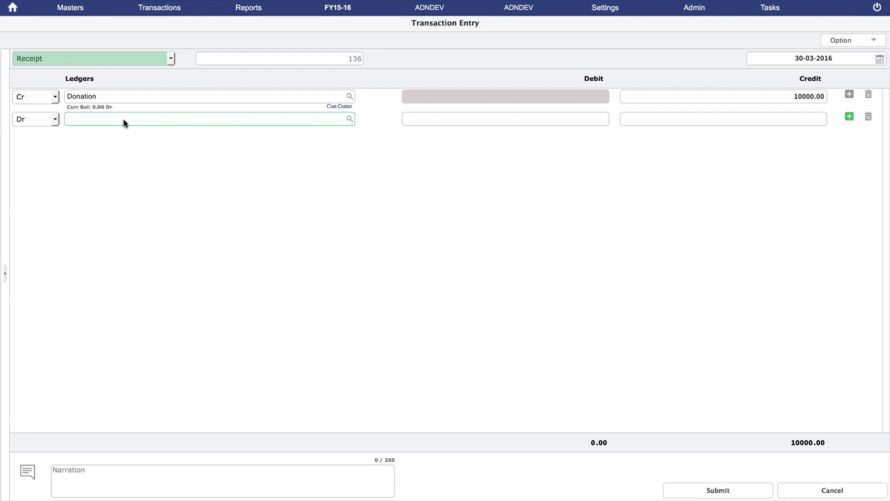
Step: Debit the Cash ledger with the balancing 10000
type("Cas")
left_click(116, 137)
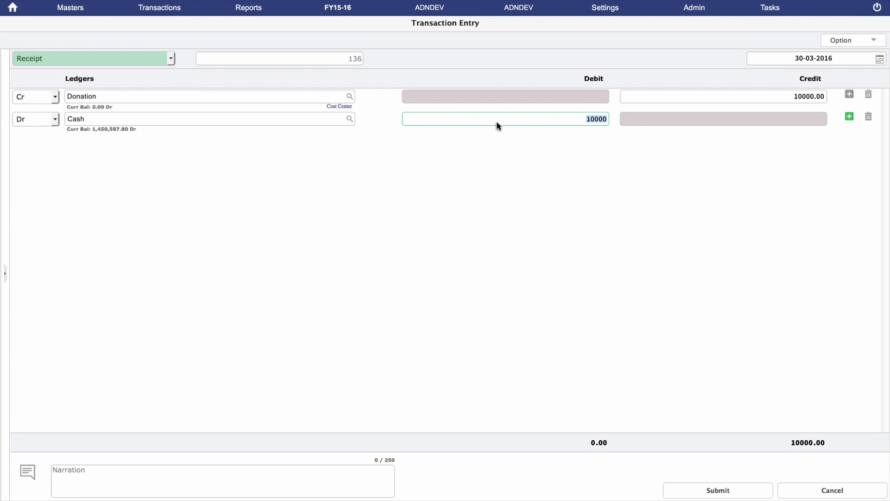
left_click(605, 152)
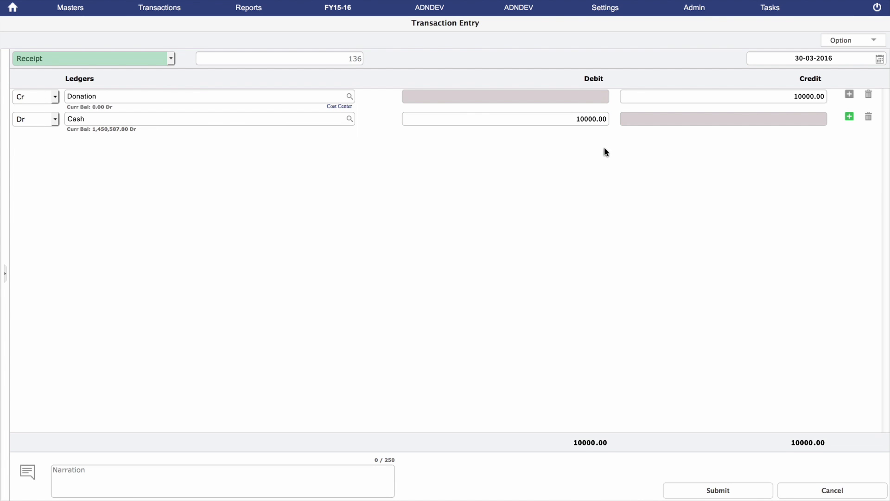
left_click(242, 473)
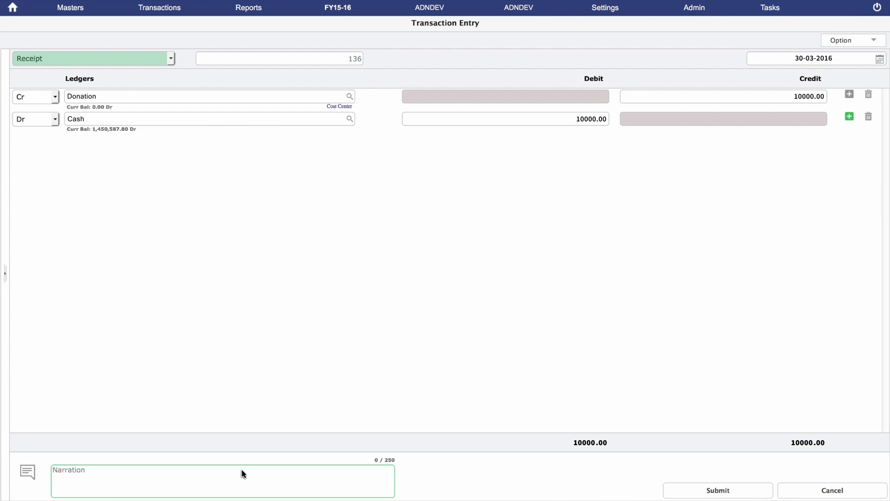
Step: Enter the narration 'Cash received against course fees.' and save receipt voucher 136
type("Cash received against course fees.")
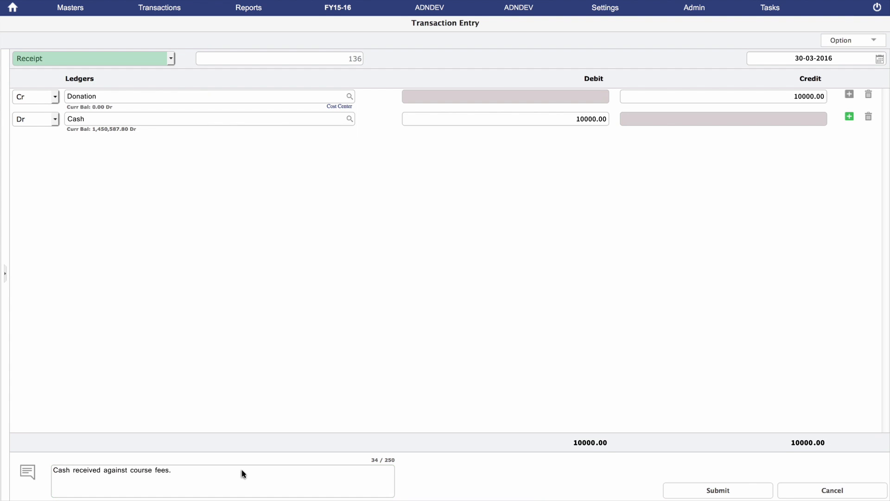
key("ctrl+s")
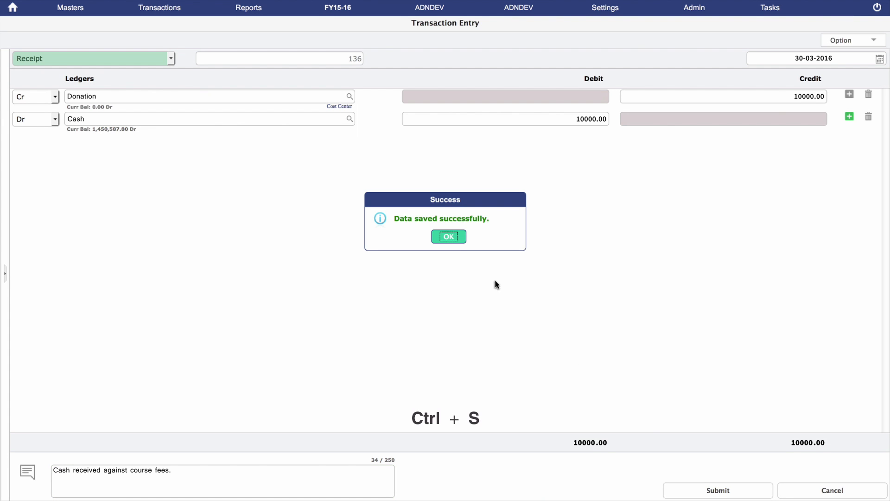
left_click(449, 237)
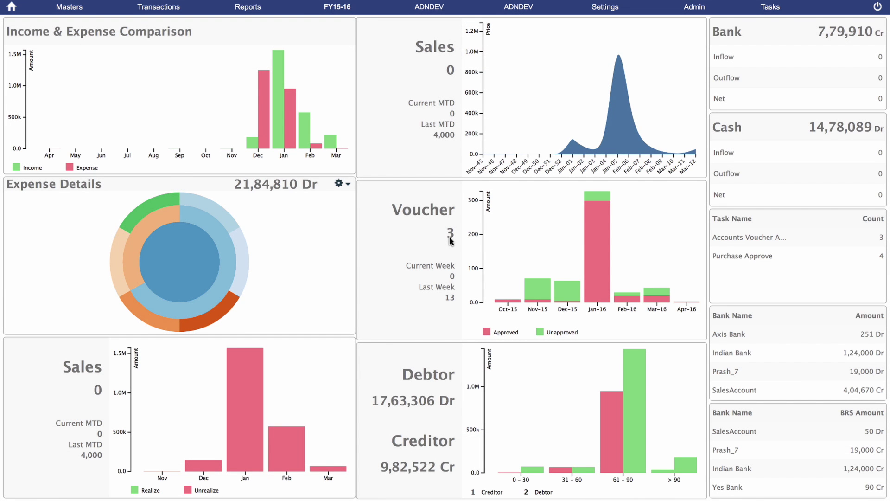
Step: Load the Donation ledger report for 30-03-2016 to 05-04-2016 from Reports > Accounts > Daily Reports
left_click(246, 11)
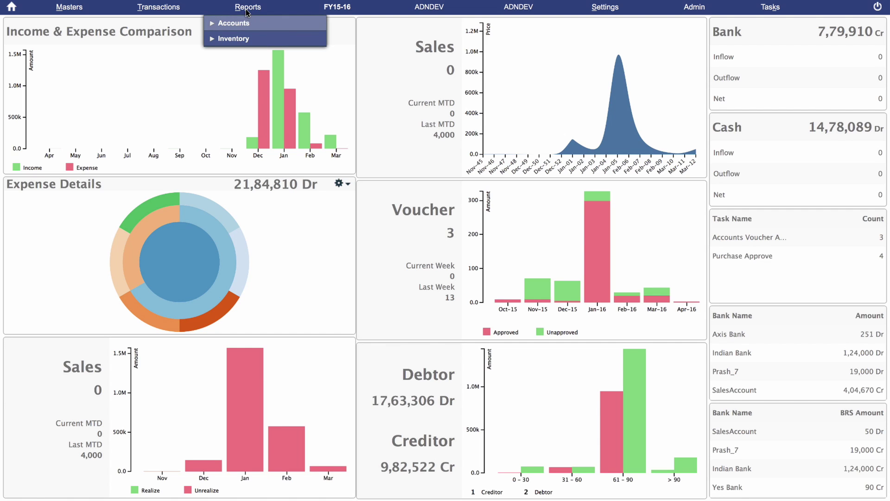
left_click(234, 25)
left_click(233, 54)
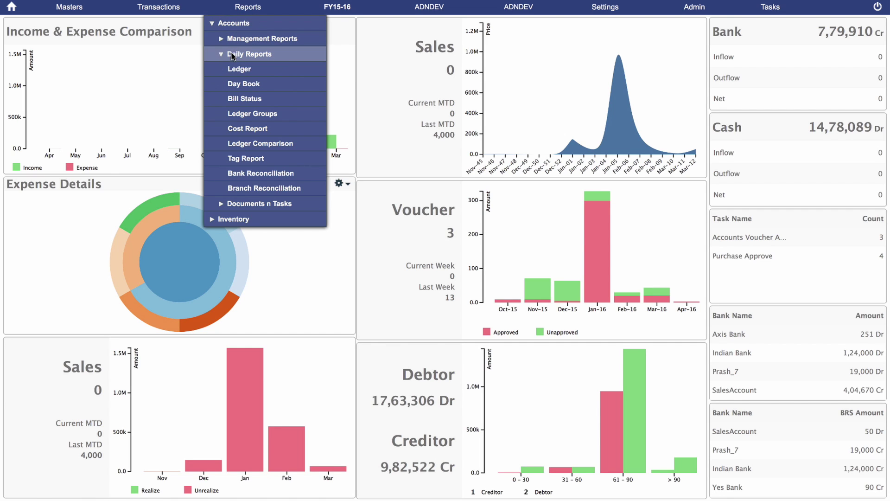
left_click(233, 69)
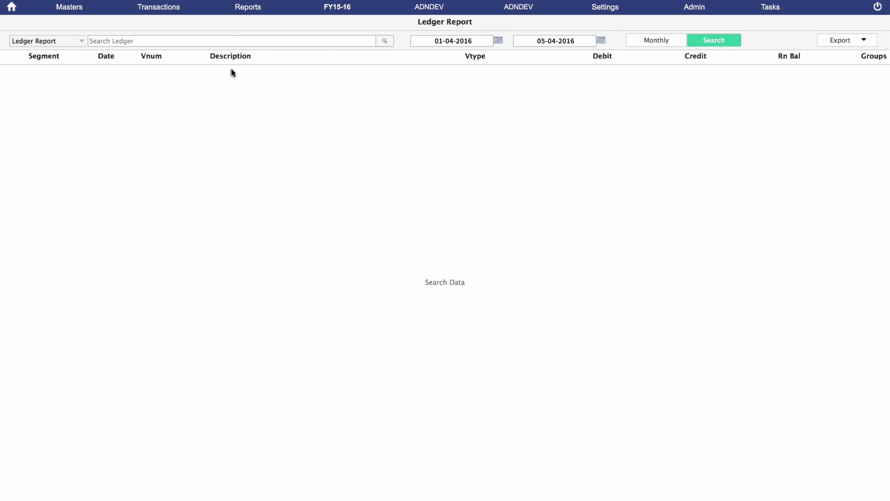
type("Dona")
left_click(184, 67)
scroll(453, 41, "down", 2)
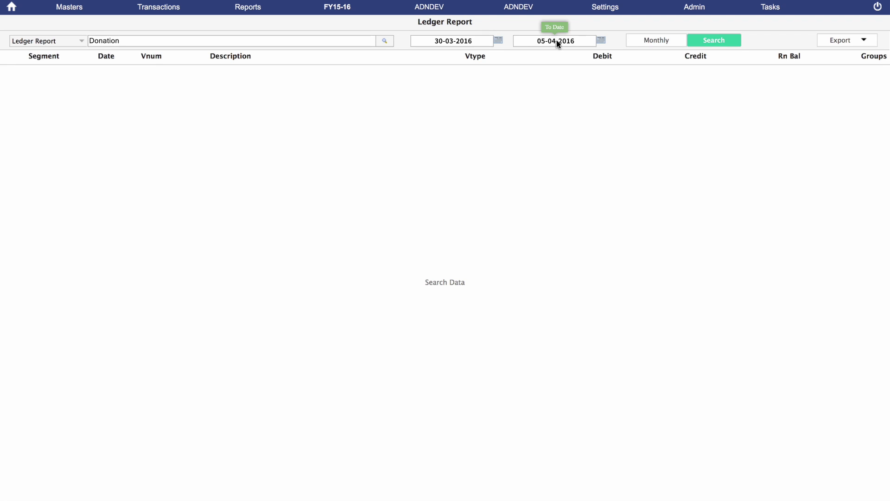
left_click(713, 41)
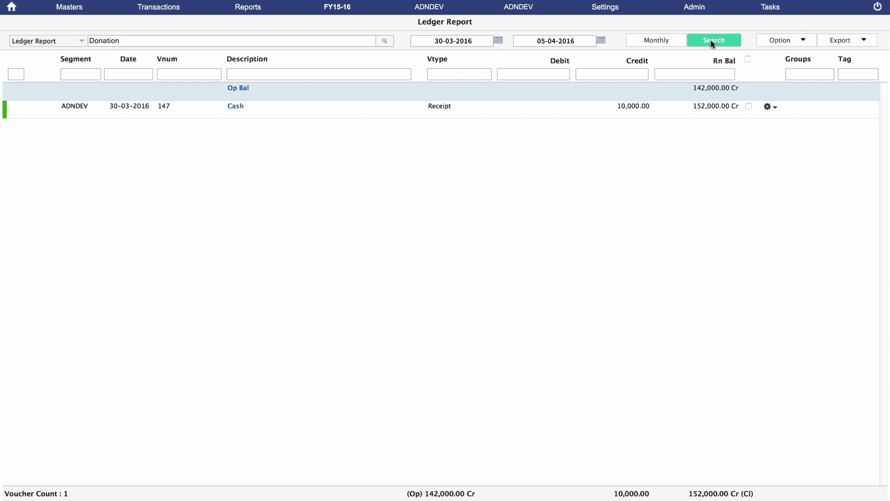
Step: Expand the 10,000.00 Cash receipt row to review its details, then collapse it
left_click(341, 111)
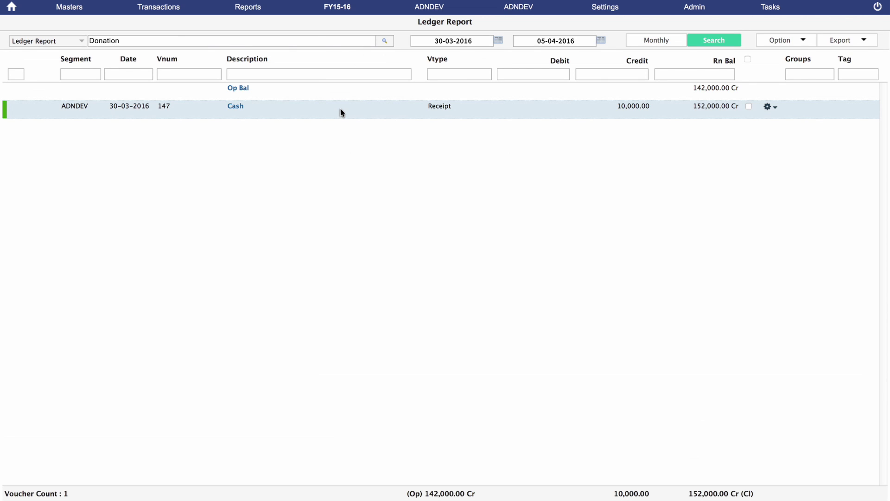
left_click(341, 111)
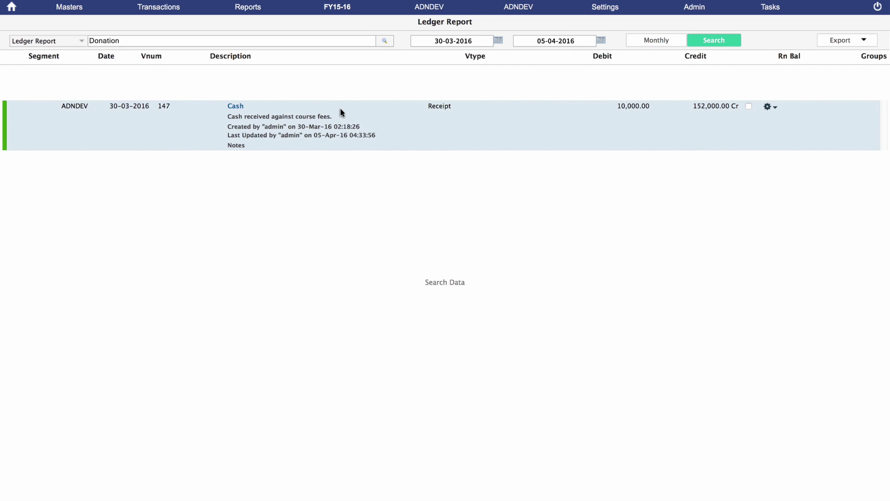
left_click(340, 113)
Step: Change the Cash receipt's Donation credit and Cash debit to 12000.00 and save the voucher
double_click(341, 110)
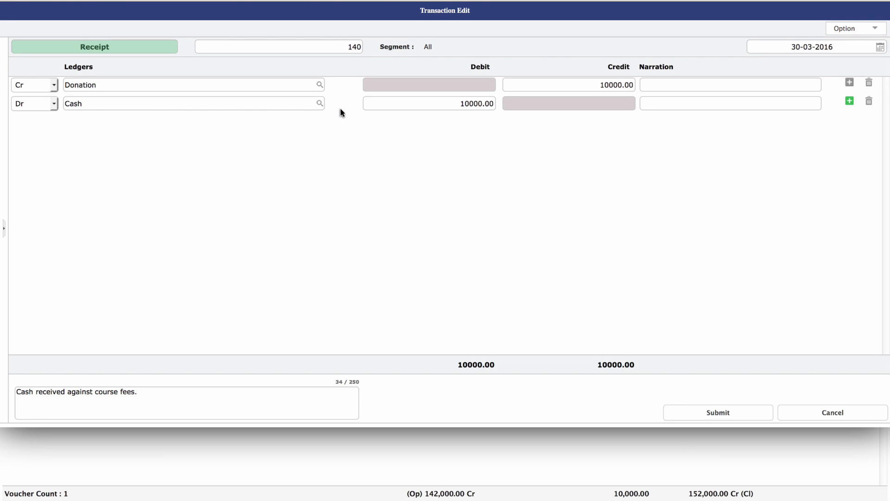
left_click(610, 88)
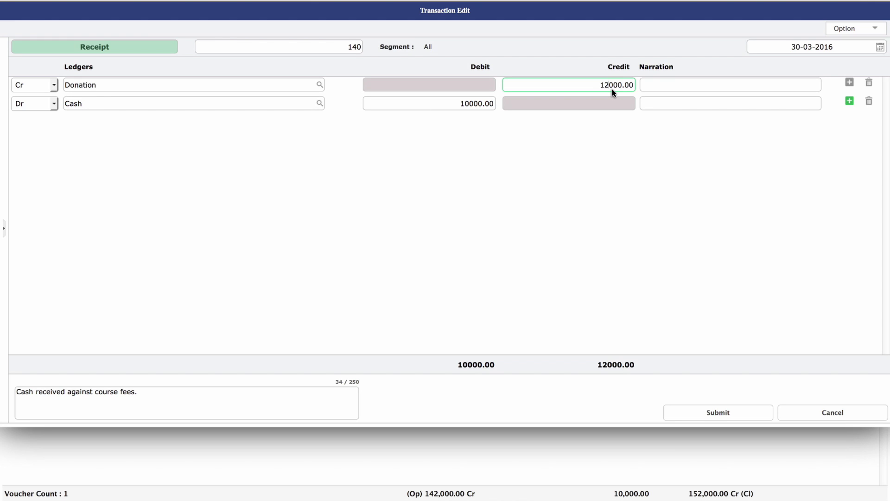
left_click(469, 105)
key("BackSpace")
type("2")
key("ctrl+s")
left_click(448, 200)
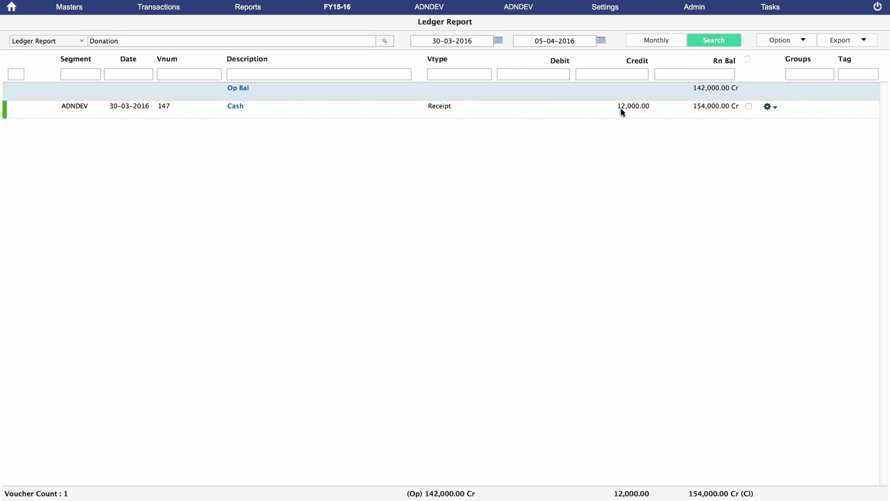
Step: Reload the Donation ledger report with From Date 01-03-2016
left_click(863, 40)
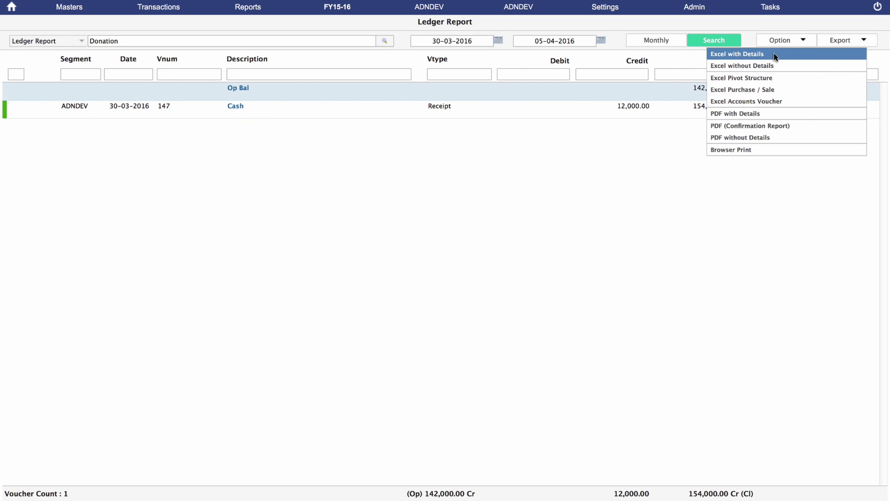
left_click(774, 78)
double_click(435, 40)
type("01")
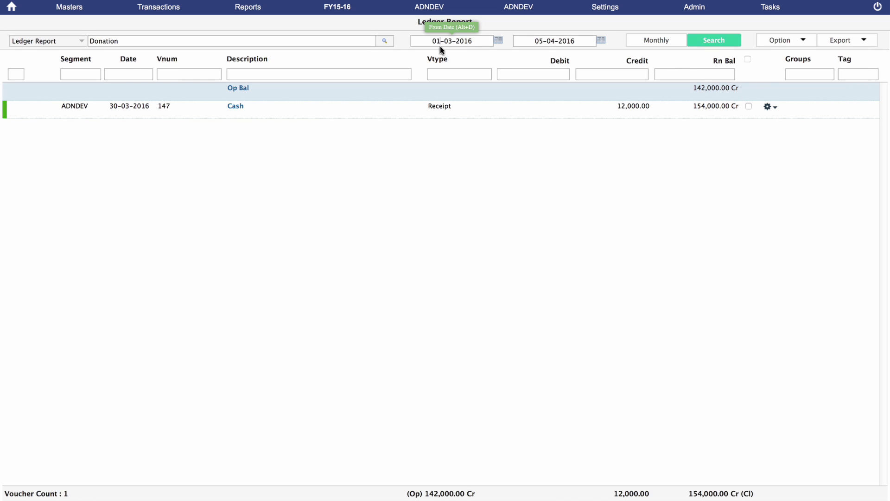
left_click(705, 41)
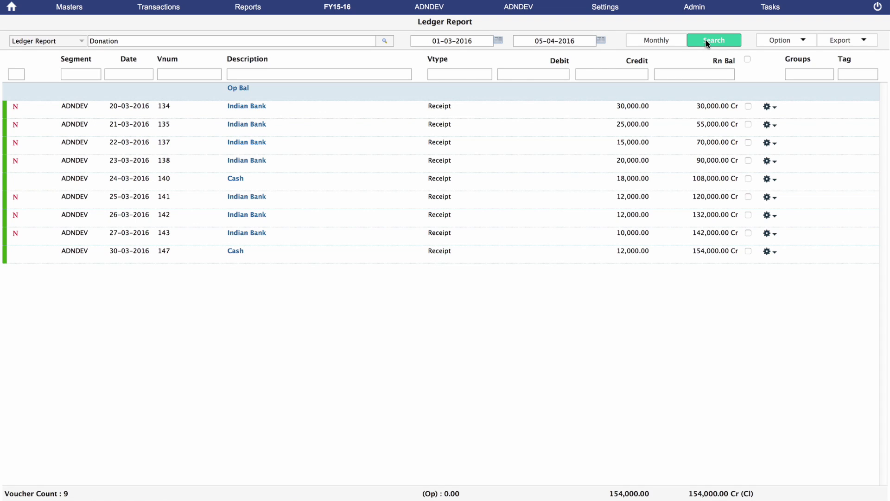
left_click(246, 75)
Step: Try a 'Bank' description filter, clear it, then filter the Credit column to >15000
type("Bank")
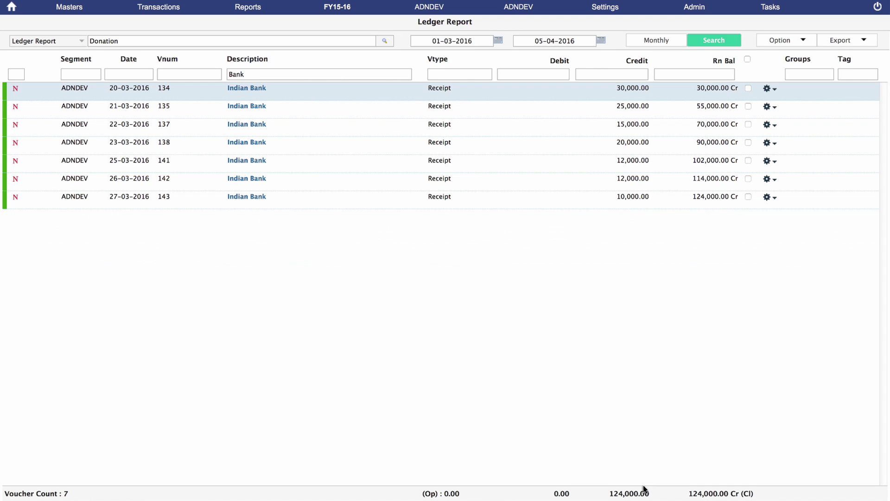
double_click(253, 78)
key("BackSpace")
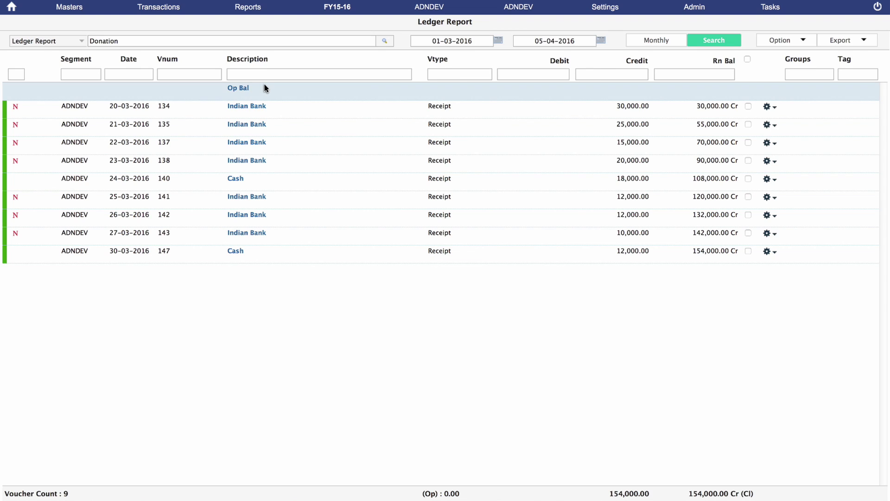
left_click(580, 76)
type(">15000")
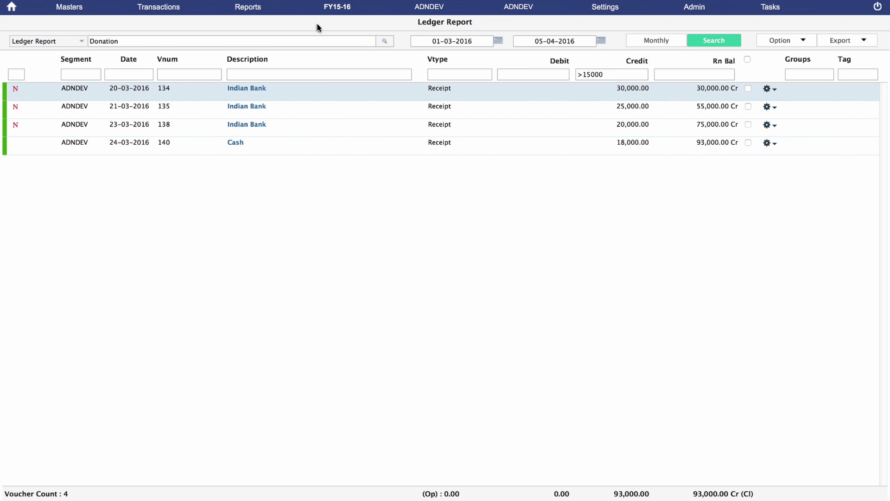
left_click(243, 8)
Step: Open the Bank Reconciliation report under Accounts Daily Reports
left_click(241, 22)
left_click(241, 53)
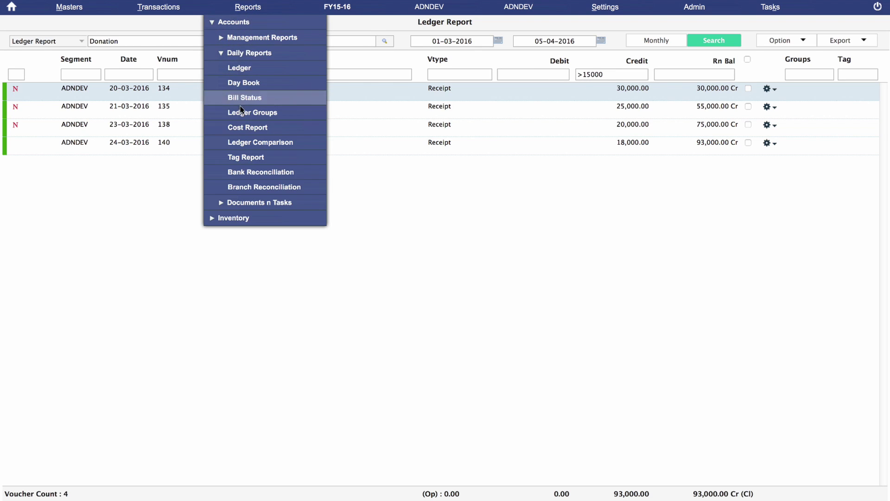
left_click(242, 174)
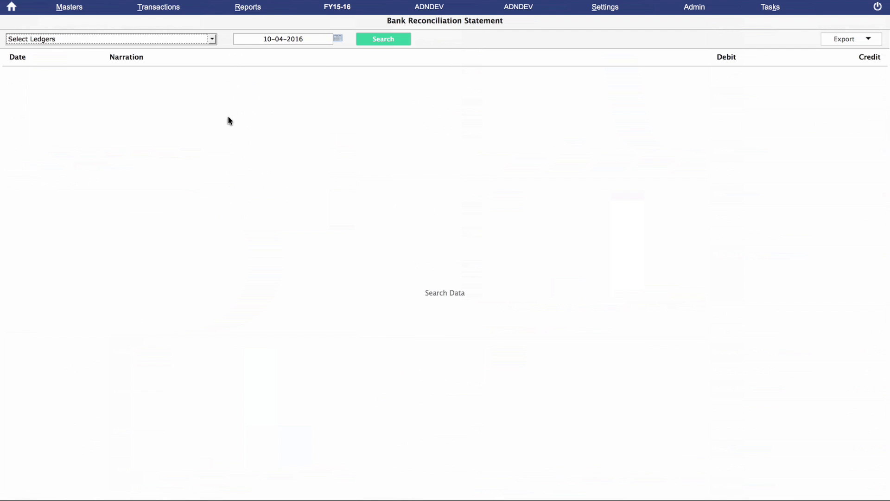
Step: Run the reconciliation for Indian Bank and list its BRS entries not yet in the bank statement
left_click(212, 40)
left_click(46, 75)
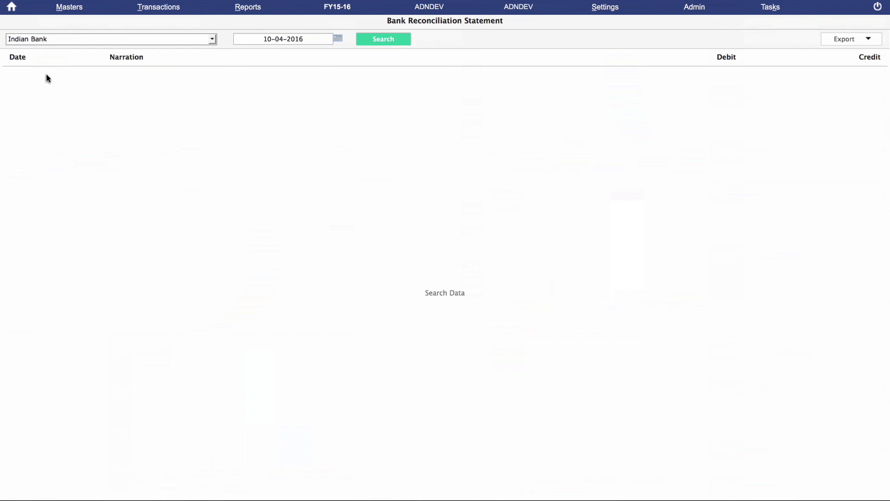
left_click(381, 39)
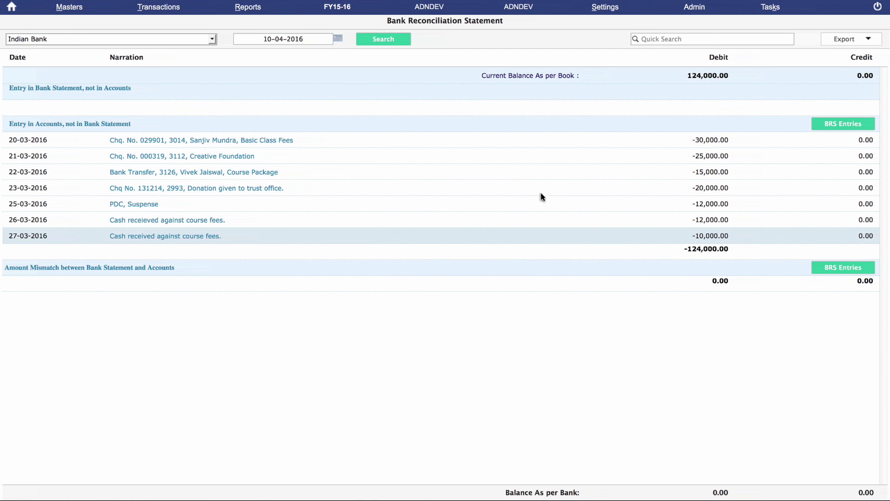
left_click(840, 124)
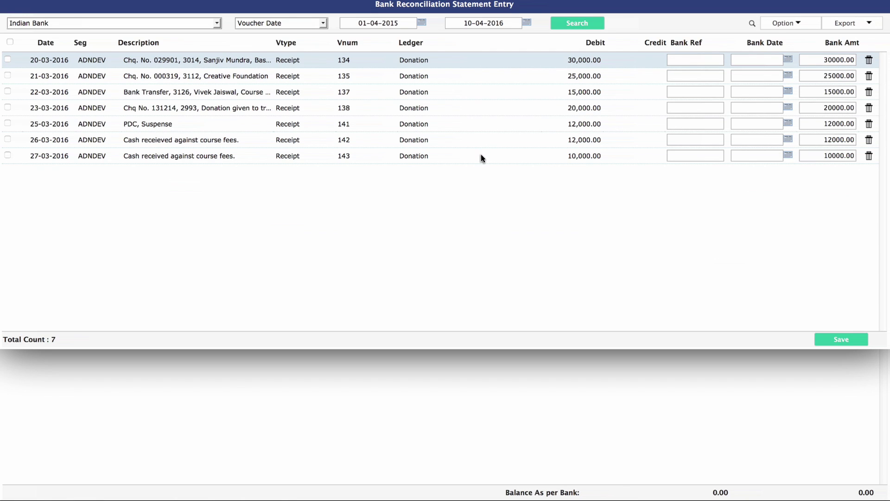
Step: Give the 27-03-2016 Indian Bank receipt a bank date of 11-04-2016 and save it
left_click(758, 157)
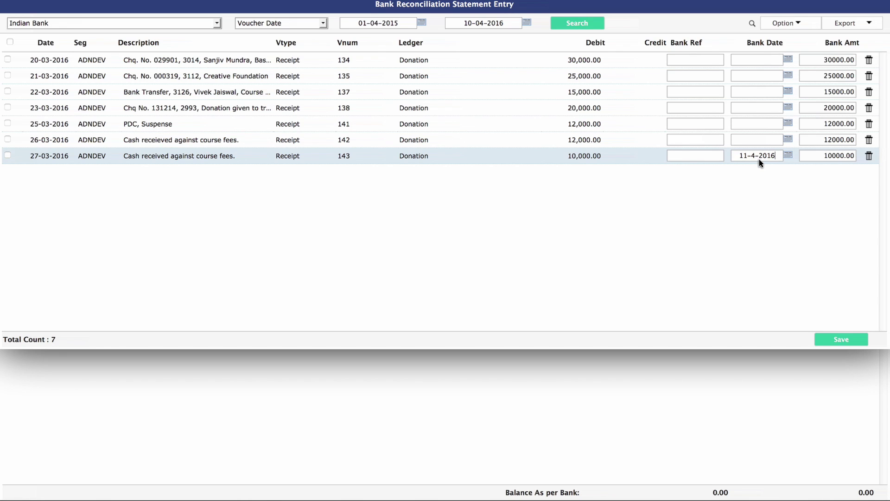
key("ctrl+s")
left_click(841, 339)
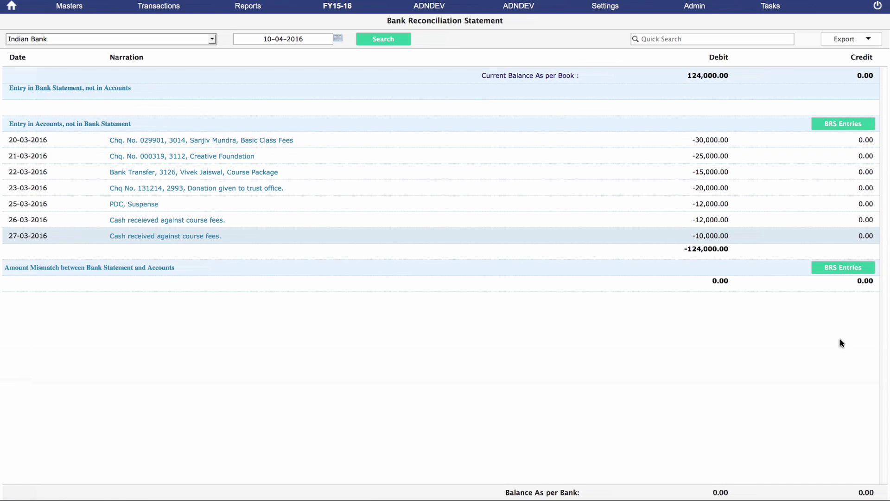
Step: Rerun the Indian Bank reconciliation statement as of 11-04-2016
double_click(271, 39)
type("11")
left_click(381, 41)
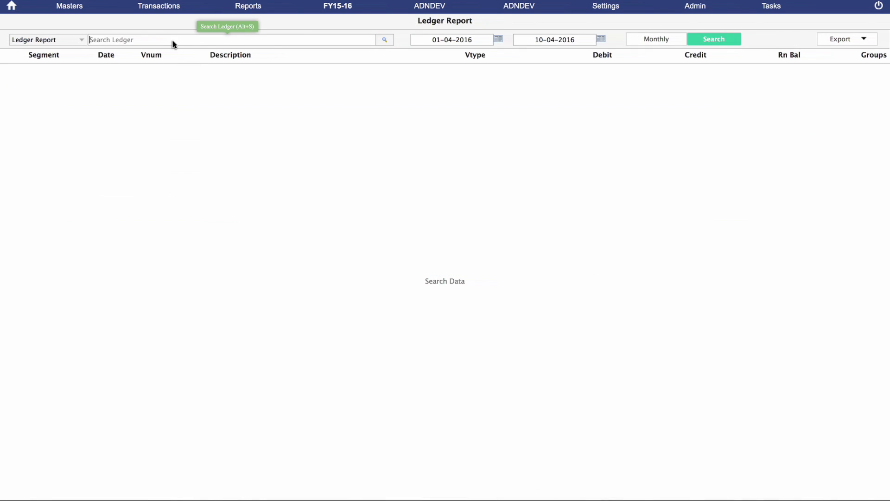
Step: Load the Indian Bank ledger from 01-03-2016 to 10-04-2016
type("Indian")
left_click(163, 53)
left_click(451, 39)
key("BackSpace")
type("3-2016")
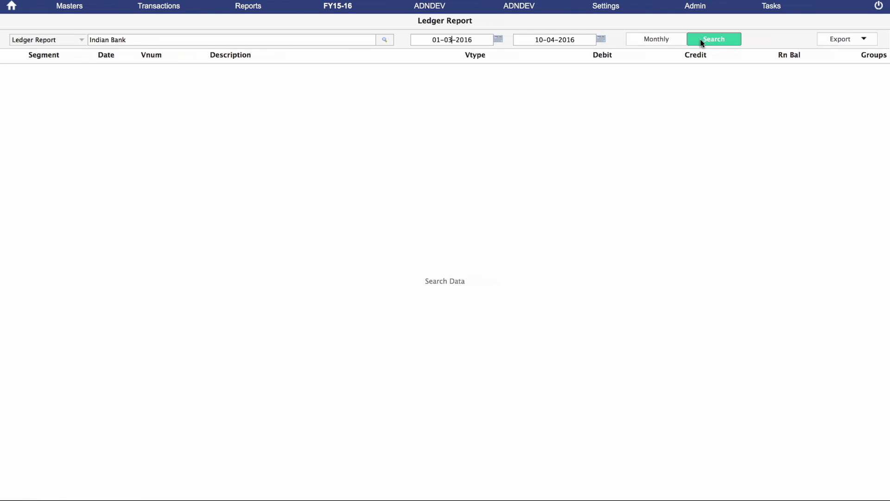
left_click(707, 40)
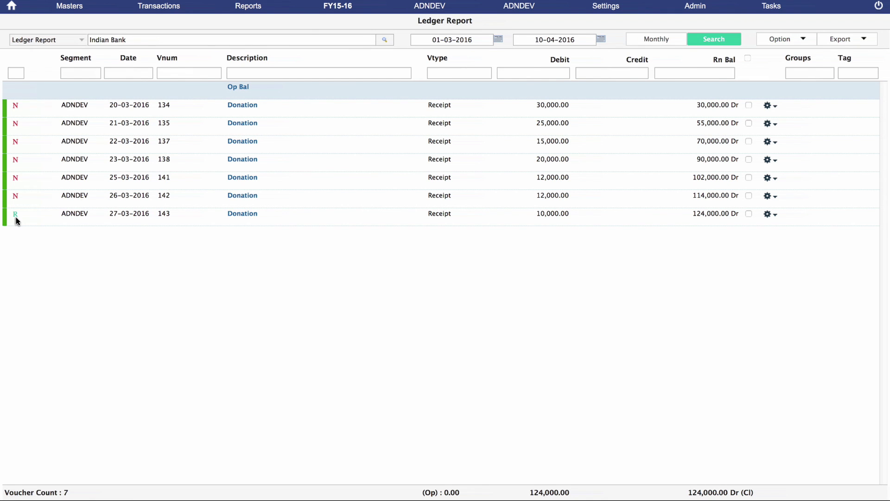